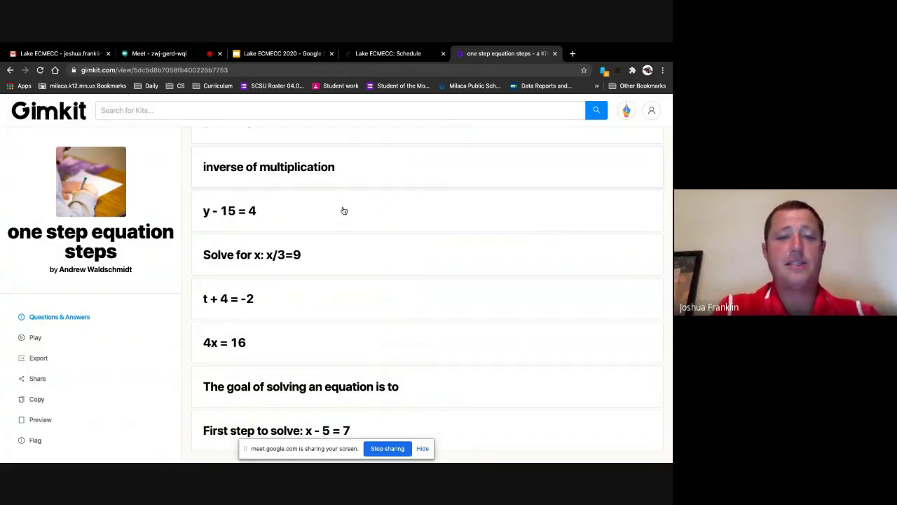
Step: Leave the one step equation steps kit and return to the dashboard of own kits
{"action": "scroll", "coordinate": [308, 318], "scroll_direction": "up", "scroll_amount": 1}
{"action": "scroll", "coordinate": [308, 317], "scroll_direction": "up", "scroll_amount": 10}
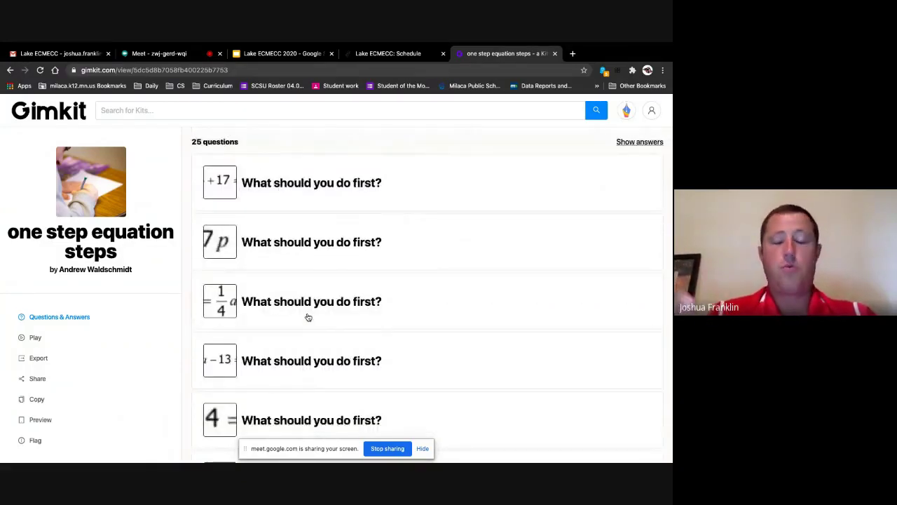
{"action": "left_click", "coordinate": [53, 114]}
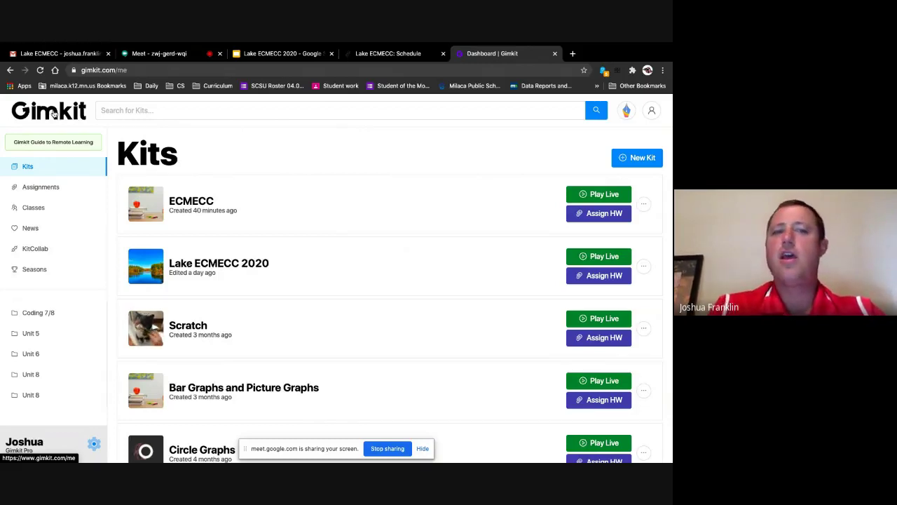
{"action": "left_click", "coordinate": [167, 108]}
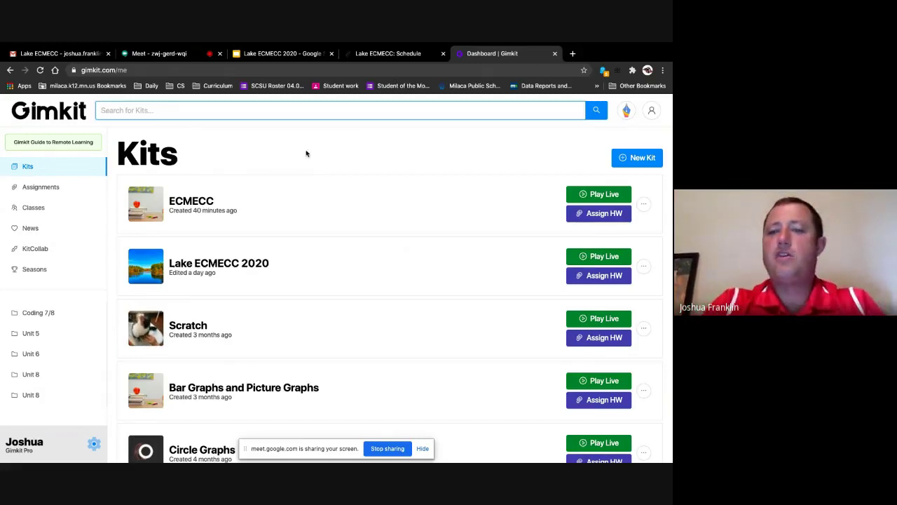
Step: Create a new kit named Test, keeping English as the language and Other as the subject
{"action": "left_click", "coordinate": [640, 160]}
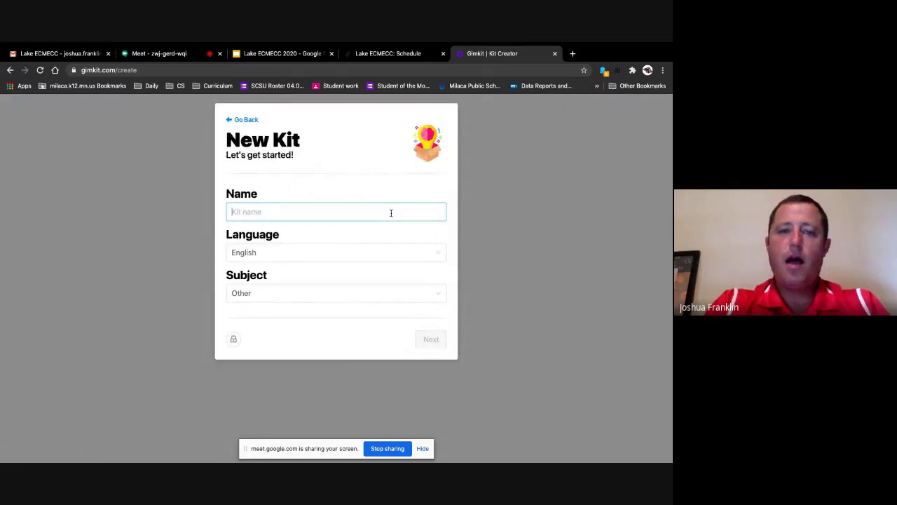
{"action": "left_click", "coordinate": [391, 213]}
{"action": "type", "text": "Test"}
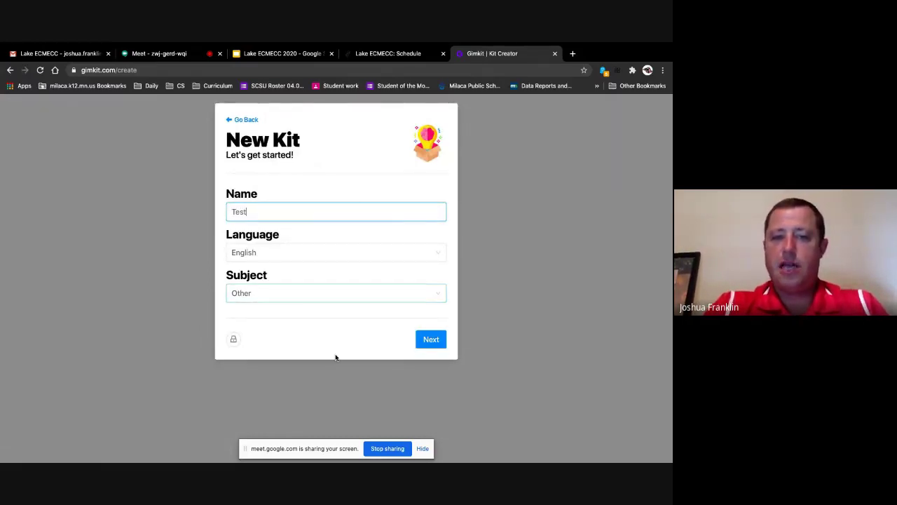
{"action": "left_click", "coordinate": [432, 340]}
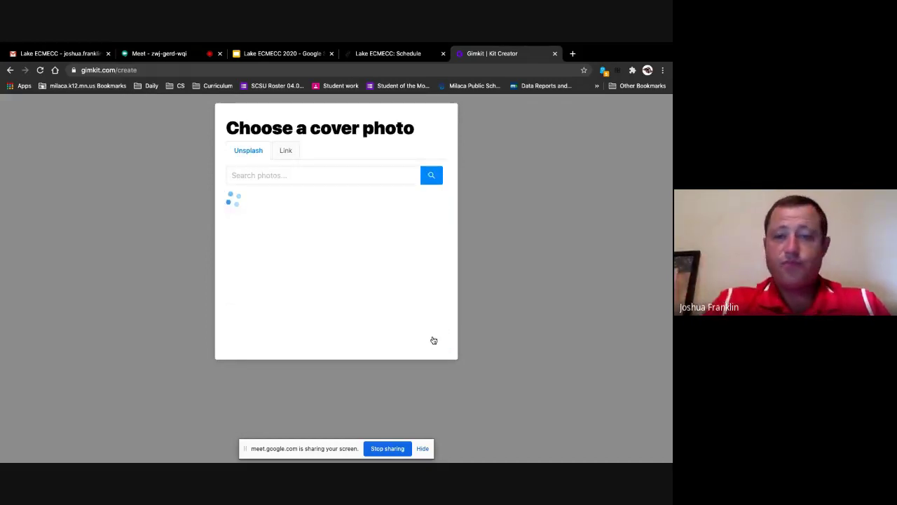
Step: Browse the Unsplash cover photos and choose the one of a hand writing on paper beside purple fabric
{"action": "left_click", "coordinate": [262, 176]}
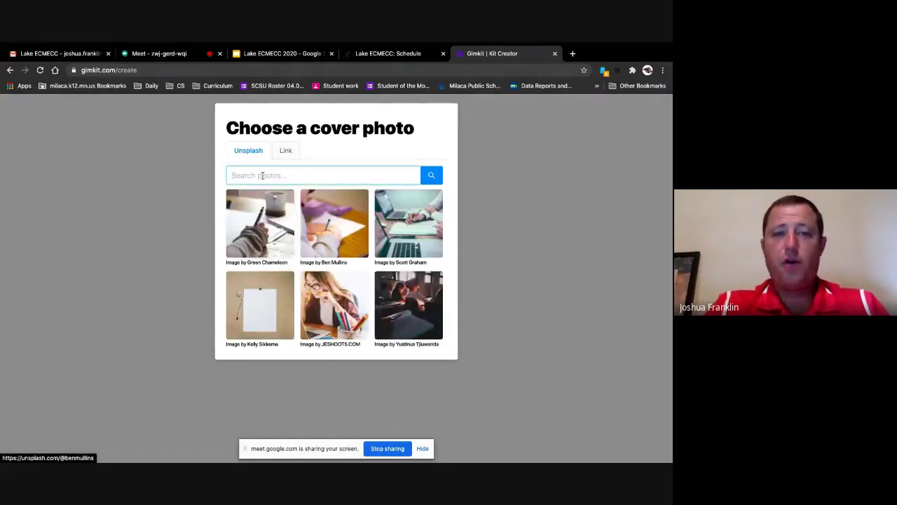
{"action": "scroll", "coordinate": [286, 249], "scroll_direction": "down", "scroll_amount": 1}
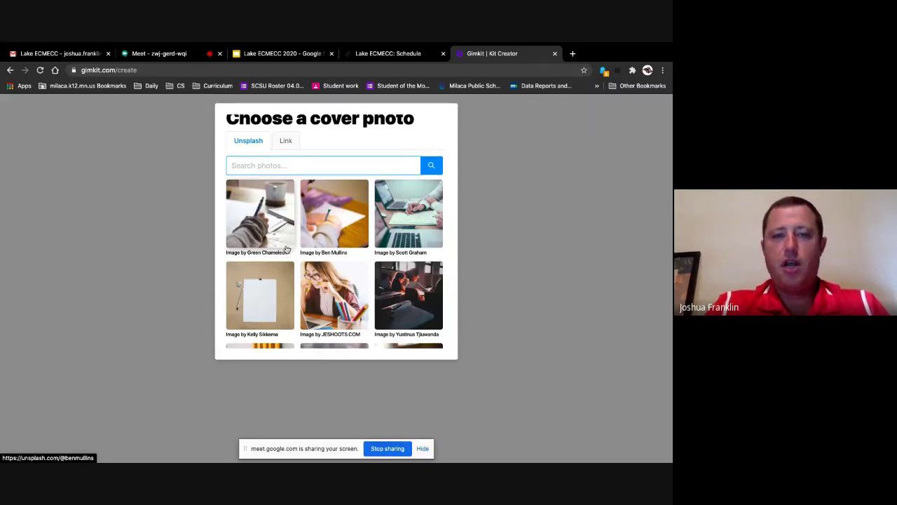
{"action": "scroll", "coordinate": [286, 249], "scroll_direction": "down", "scroll_amount": 6}
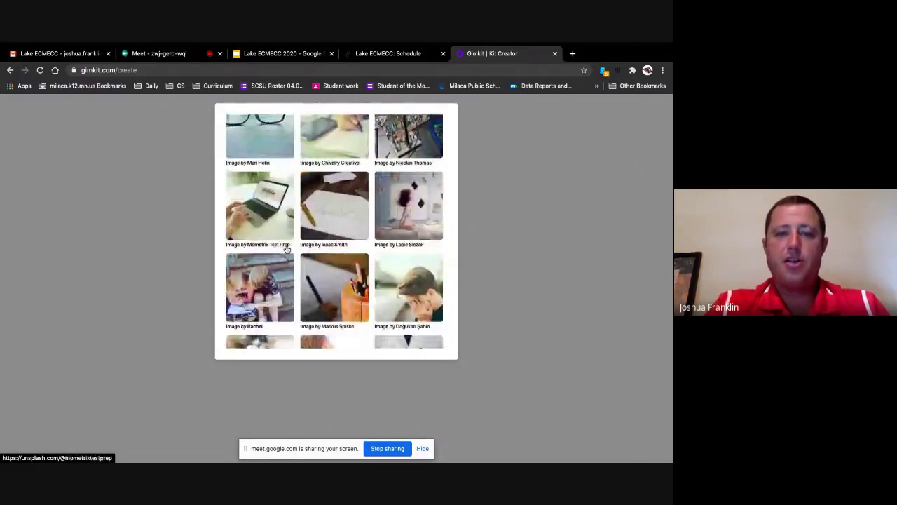
{"action": "scroll", "coordinate": [286, 249], "scroll_direction": "up", "scroll_amount": 7}
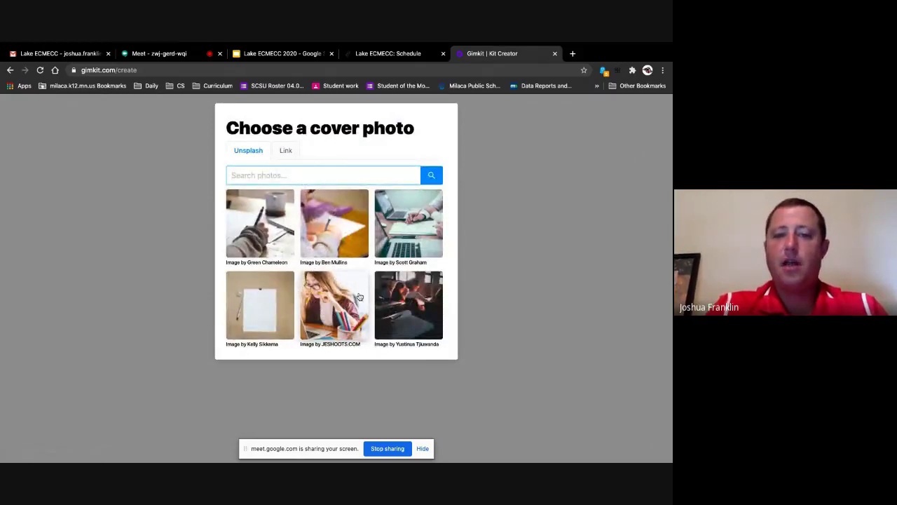
{"action": "left_click", "coordinate": [337, 218]}
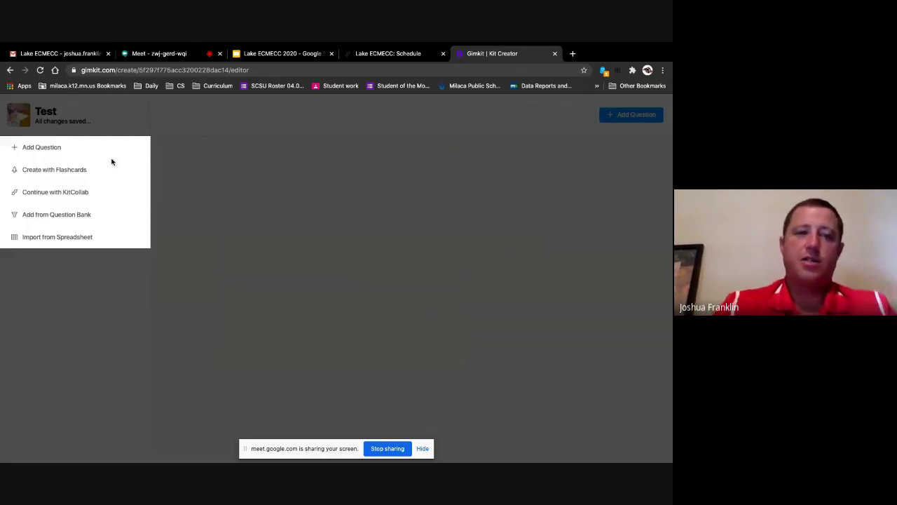
Step: Open a new multiple-choice question in the Test kit and look over its correct and incorrect answer fields
{"action": "left_click", "coordinate": [42, 148]}
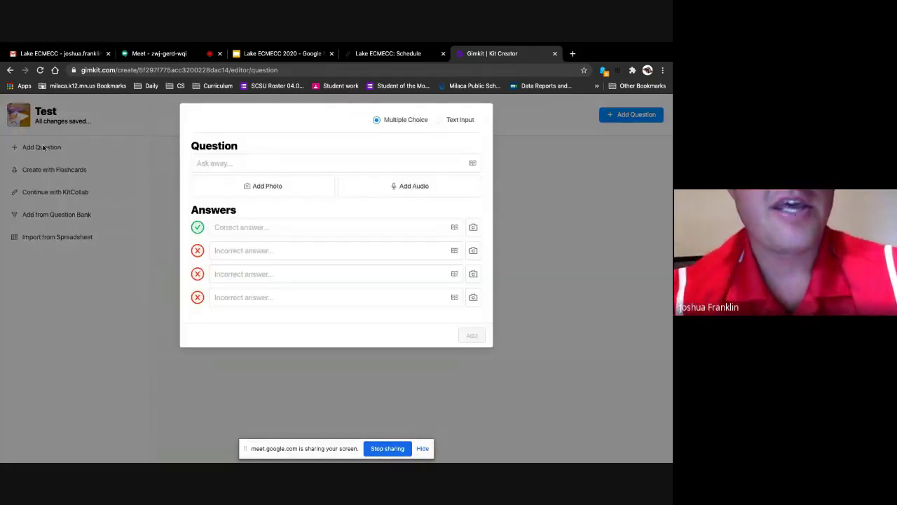
{"action": "left_click", "coordinate": [246, 228]}
{"action": "left_click", "coordinate": [248, 252]}
{"action": "left_click", "coordinate": [251, 299]}
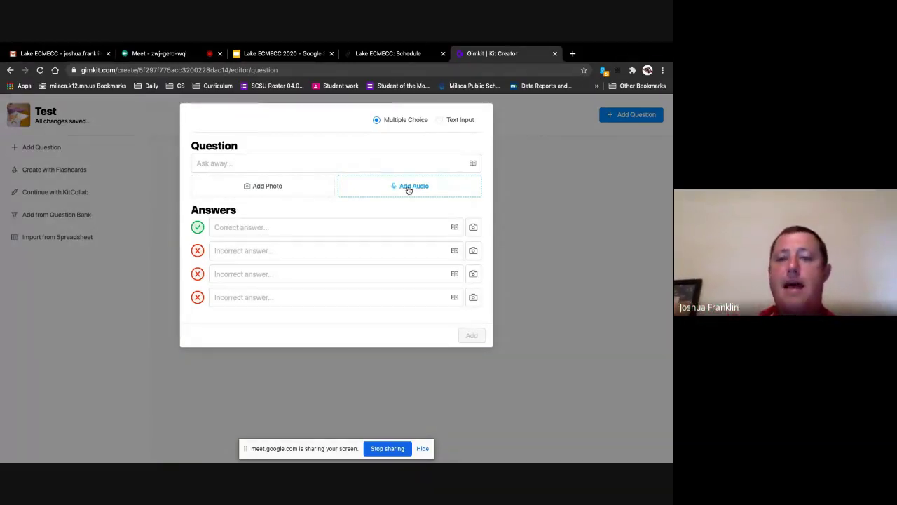
Step: Switch the new question to Text Input, look over its question and answer fields, and close it without adding anything
{"action": "left_click", "coordinate": [440, 122]}
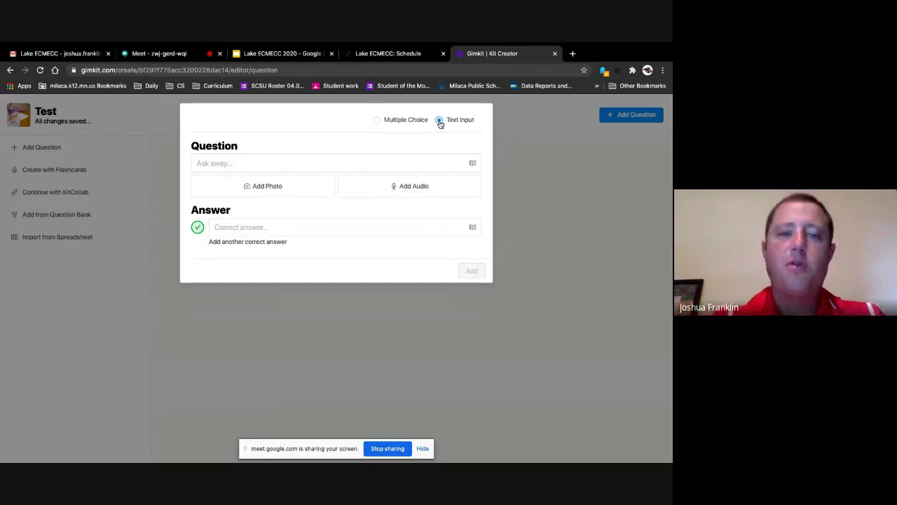
{"action": "left_click", "coordinate": [257, 160]}
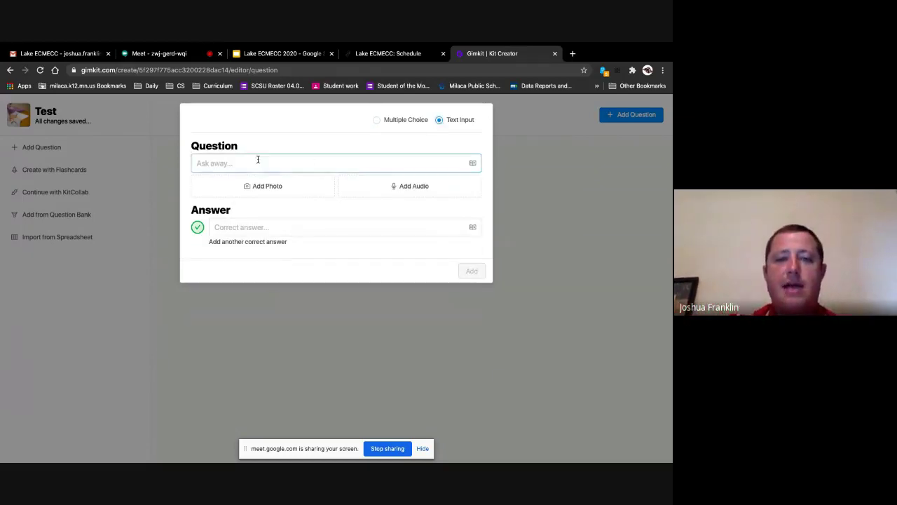
{"action": "left_click", "coordinate": [266, 228]}
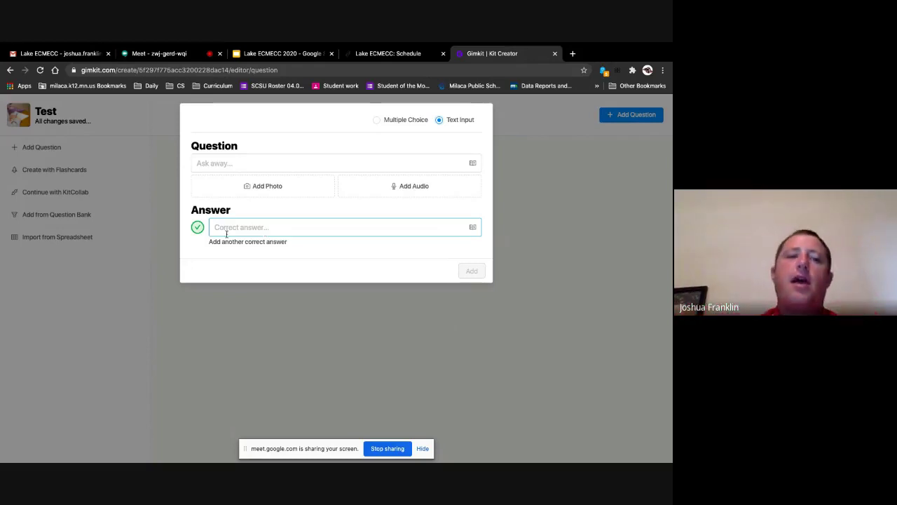
{"action": "left_click", "coordinate": [145, 320]}
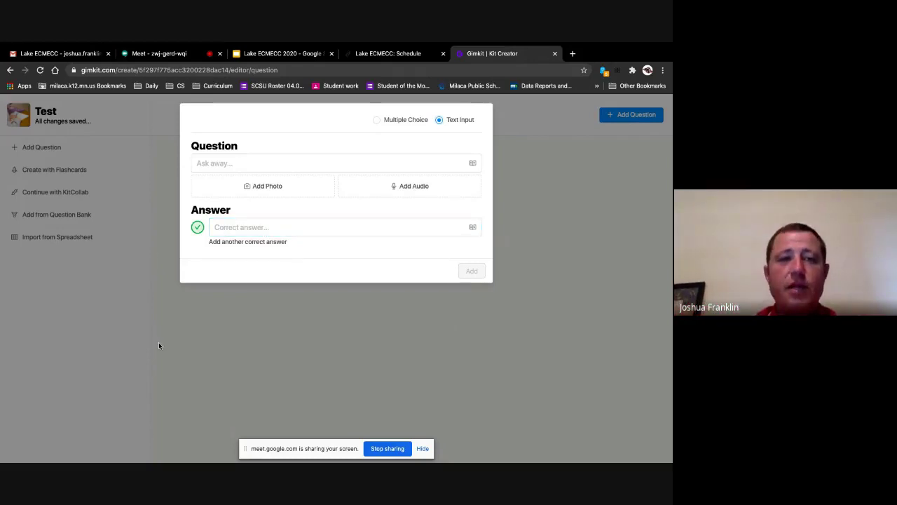
{"action": "left_click", "coordinate": [159, 346]}
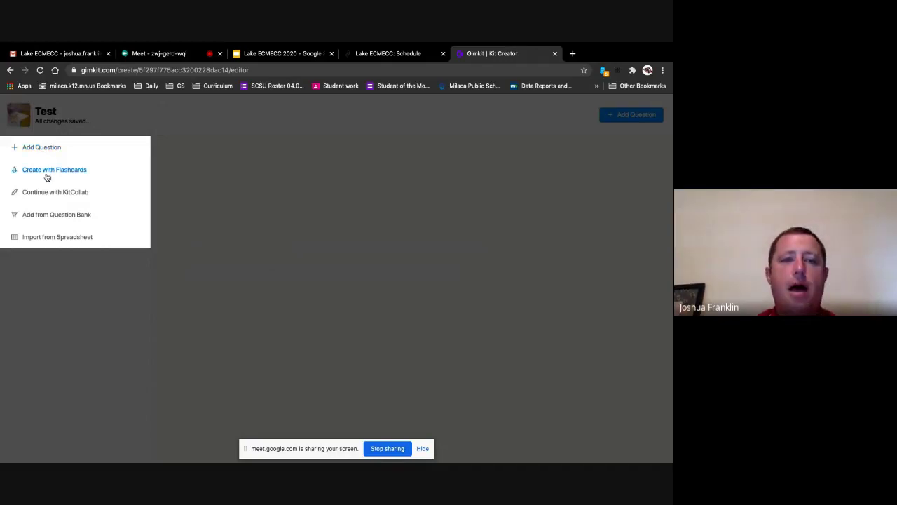
Step: Open the form for creating flashcards, look over its question and answer fields, and close it unfilled
{"action": "left_click", "coordinate": [47, 177]}
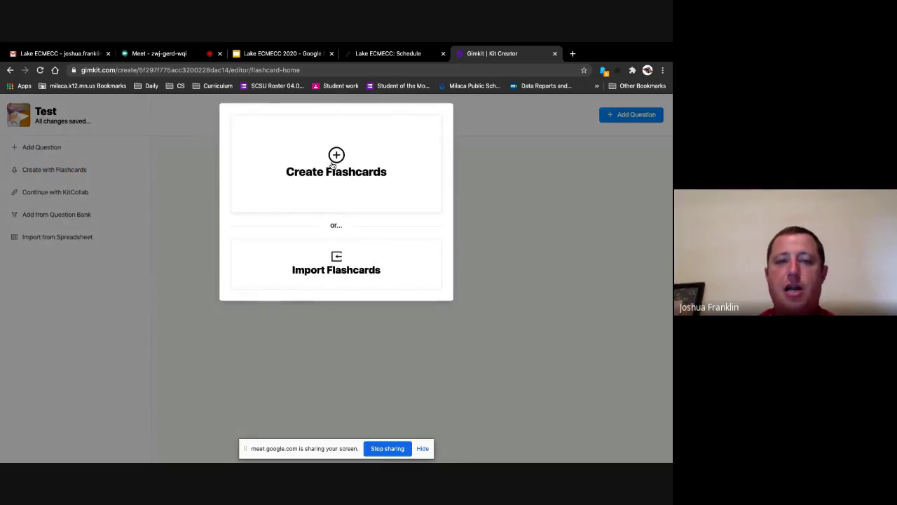
{"action": "left_click", "coordinate": [333, 164]}
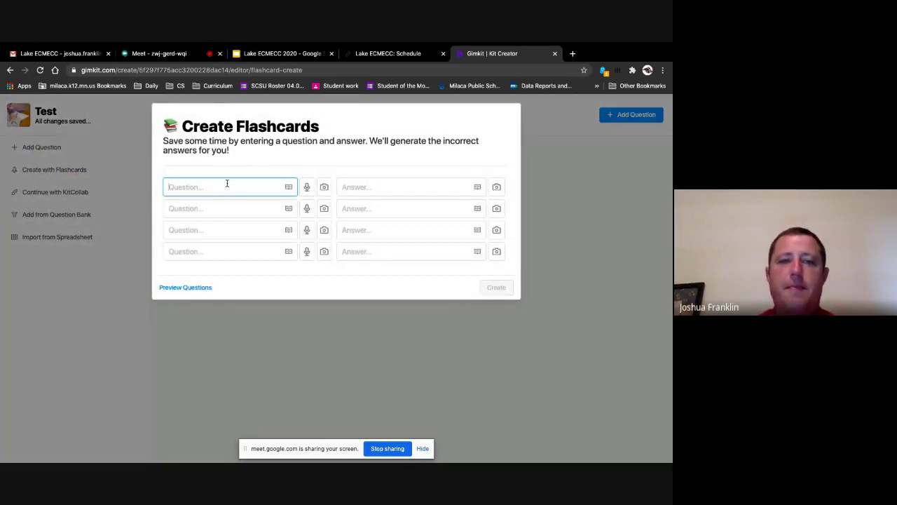
{"action": "left_click", "coordinate": [367, 185]}
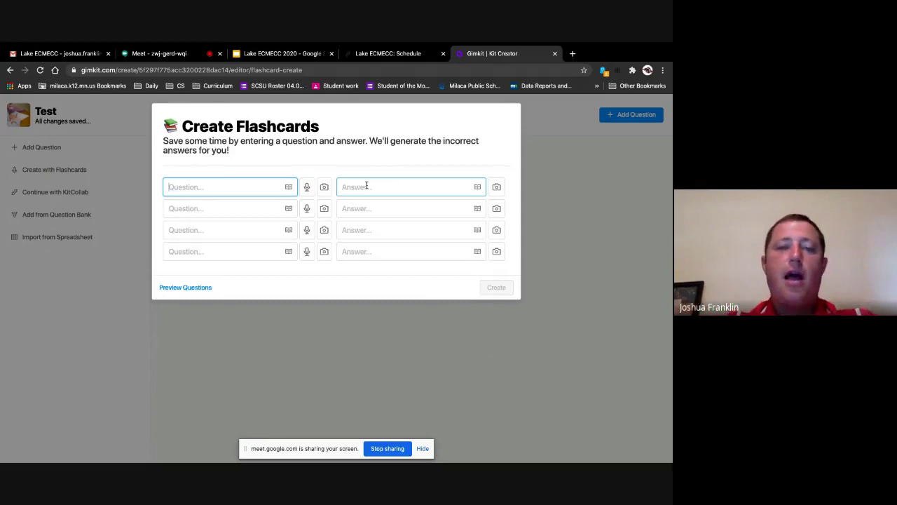
{"action": "left_click", "coordinate": [91, 120]}
{"action": "left_click", "coordinate": [92, 119]}
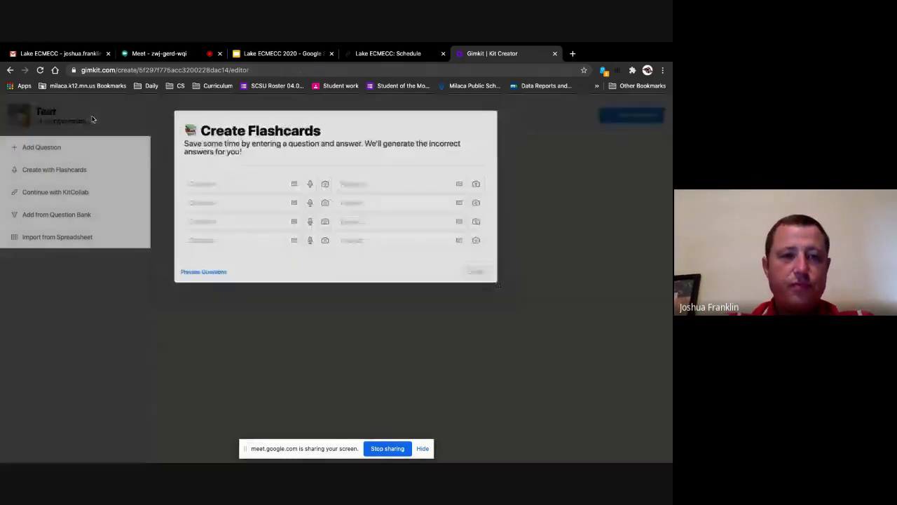
Step: Open the flashcard set import form for the Test kit
{"action": "left_click", "coordinate": [67, 170]}
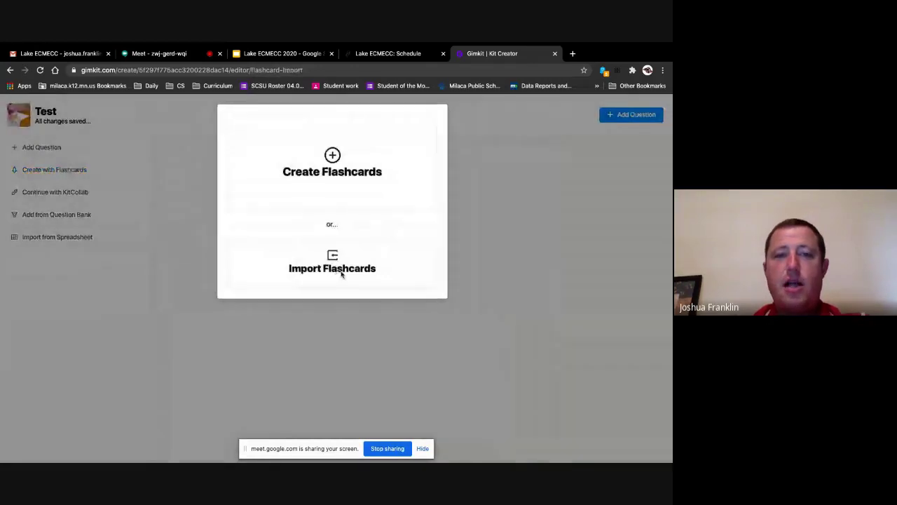
{"action": "left_click", "coordinate": [341, 274]}
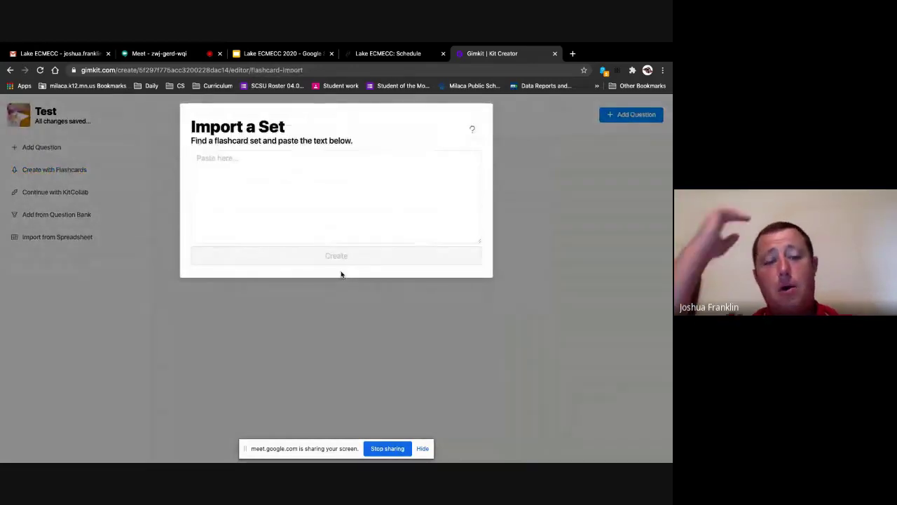
Step: Switch to the Google Meet call to check the meeting chat, and return to Gimkit's import form
{"action": "left_click", "coordinate": [157, 54]}
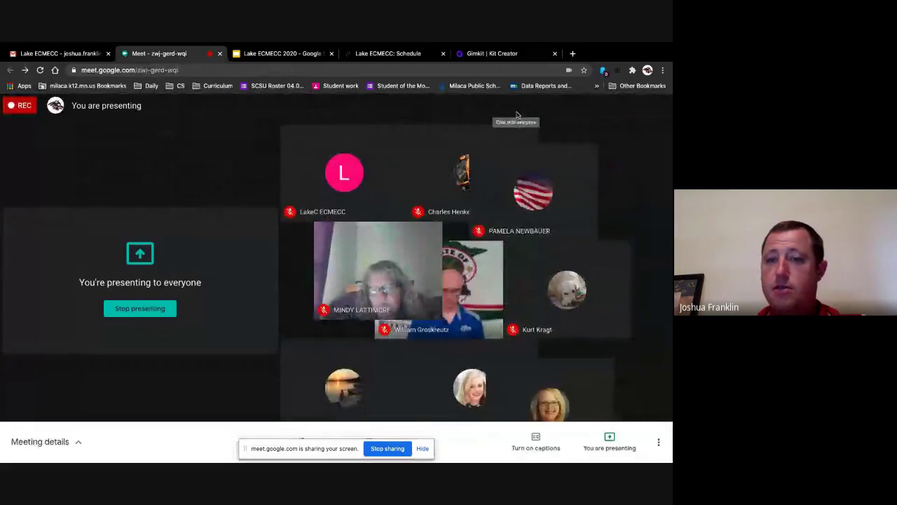
{"action": "left_click", "coordinate": [517, 115]}
{"action": "left_click", "coordinate": [513, 53]}
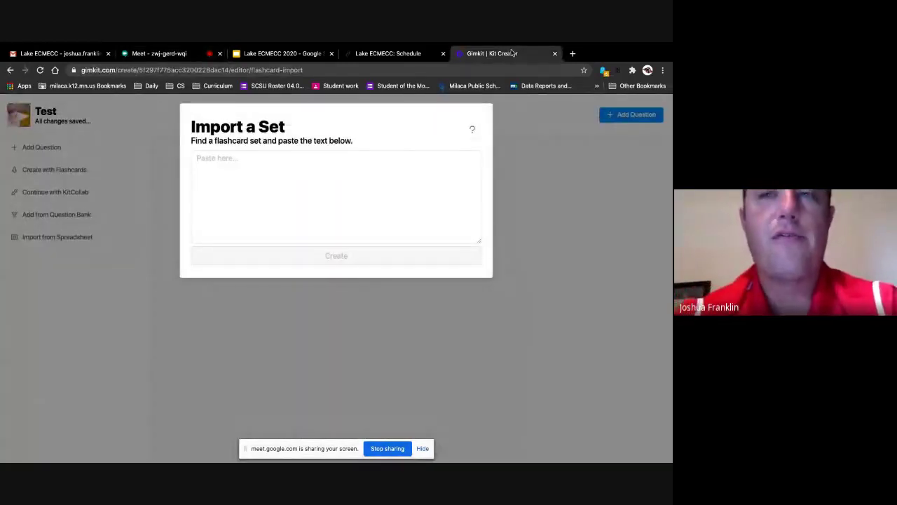
Step: Go to quizlet.com/latest in a new browser tab and open the recent Multiplation set
{"action": "left_click", "coordinate": [573, 54]}
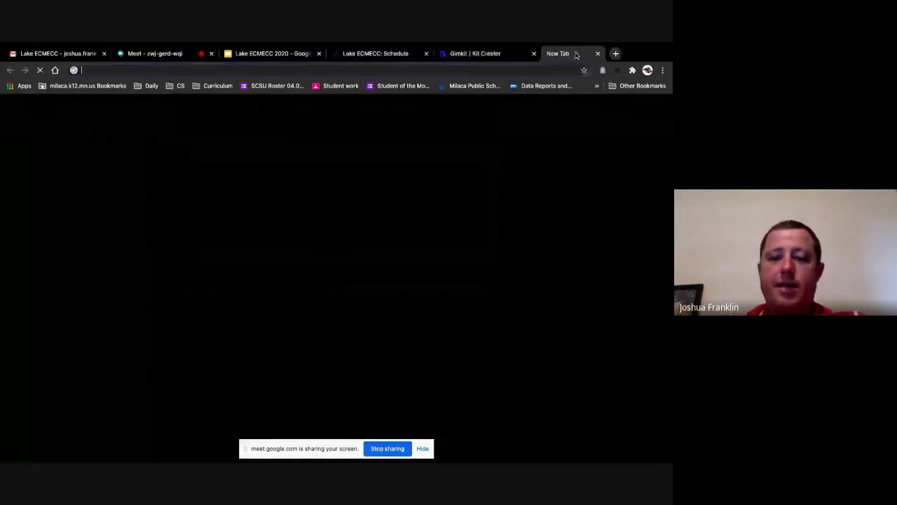
{"action": "type", "text": "quizlet.com/latest"}
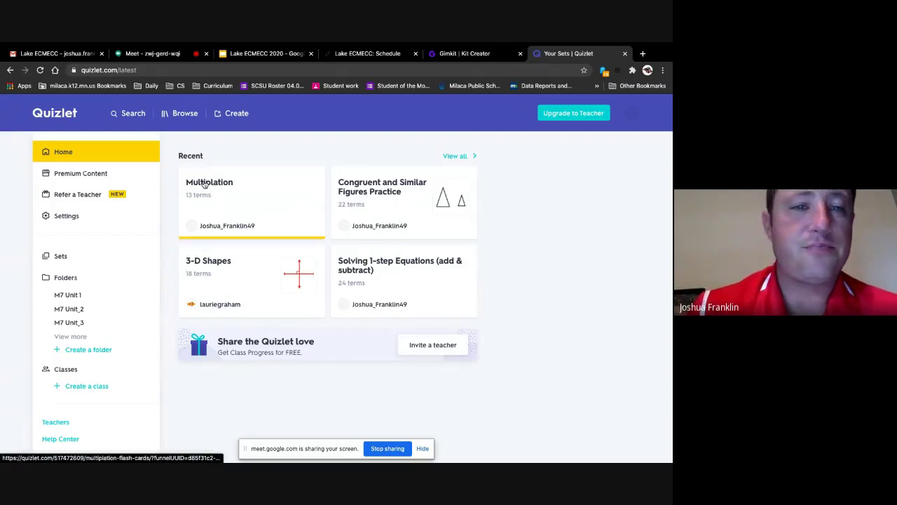
{"action": "left_click", "coordinate": [205, 184]}
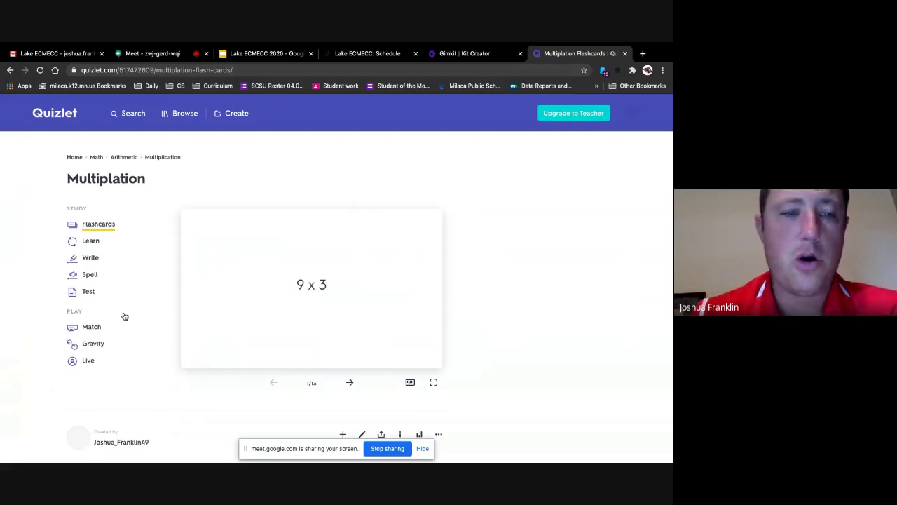
Step: Export the Multiplation set, copy its text of terms and definitions, and return to Gimkit's set import form
{"action": "scroll", "coordinate": [281, 266], "scroll_direction": "down", "scroll_amount": 1}
{"action": "scroll", "coordinate": [292, 262], "scroll_direction": "down", "scroll_amount": 2}
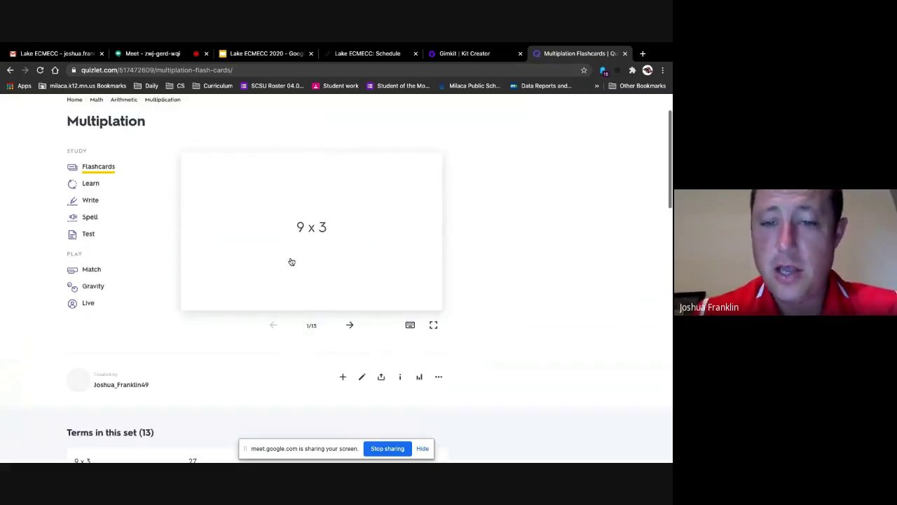
{"action": "scroll", "coordinate": [448, 368], "scroll_direction": "down", "scroll_amount": 1}
{"action": "scroll", "coordinate": [447, 369], "scroll_direction": "down", "scroll_amount": 1}
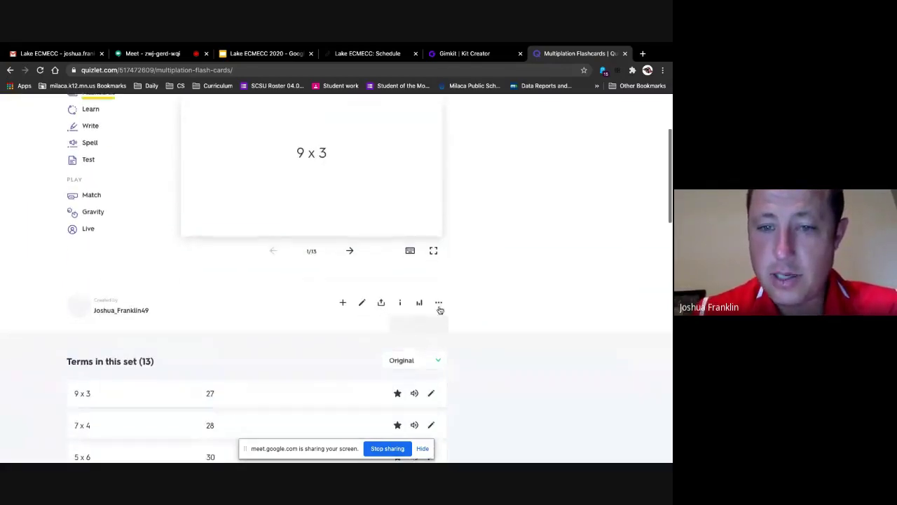
{"action": "mouse_move", "coordinate": [438, 306]}
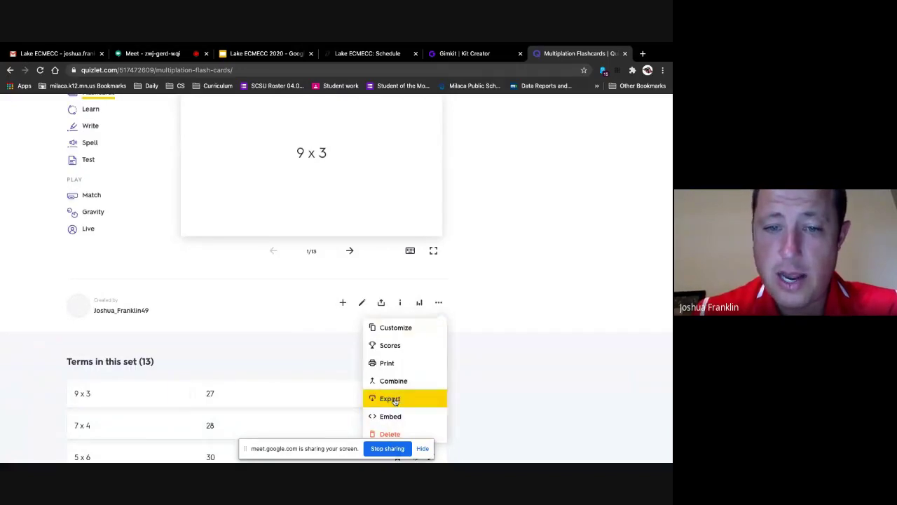
{"action": "left_click", "coordinate": [393, 398]}
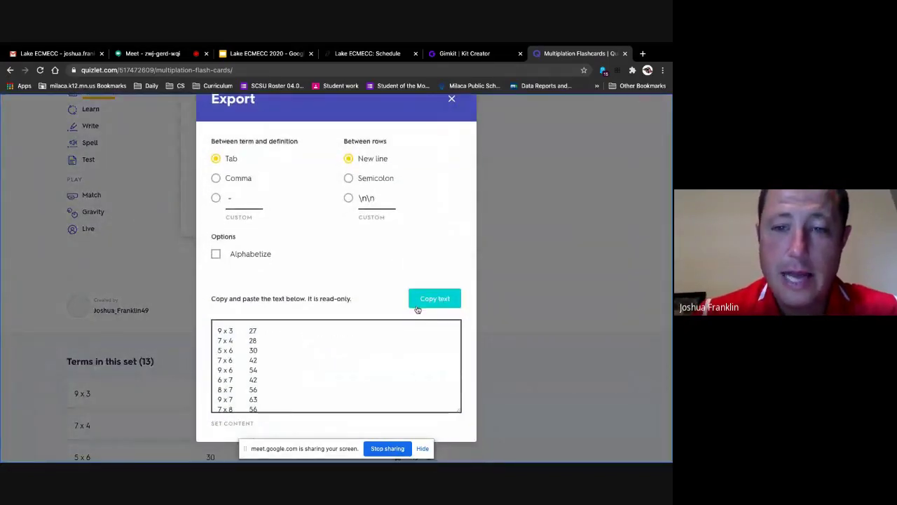
{"action": "left_click", "coordinate": [421, 305]}
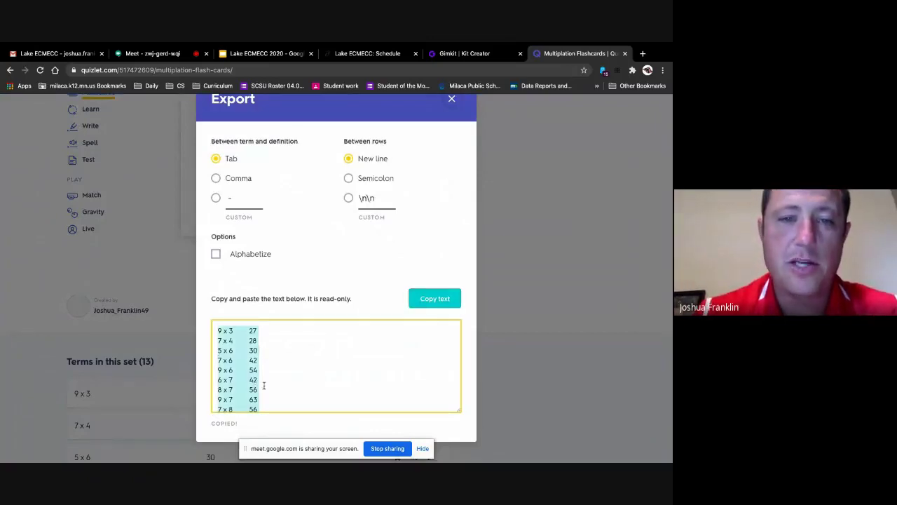
{"action": "left_click", "coordinate": [469, 56]}
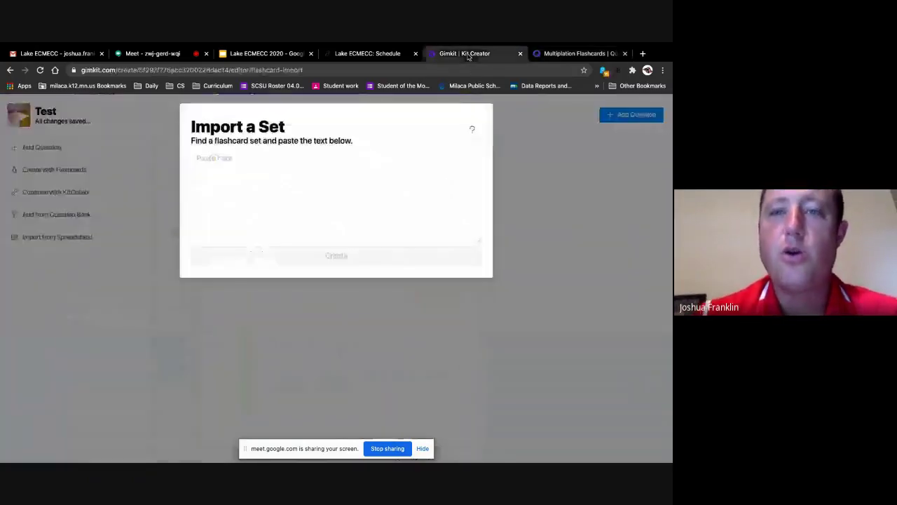
Step: Create questions in the Test kit from the copied Multiplation set text and expand the answers of 8 x 9 and 7 x 9
{"action": "left_click", "coordinate": [268, 165]}
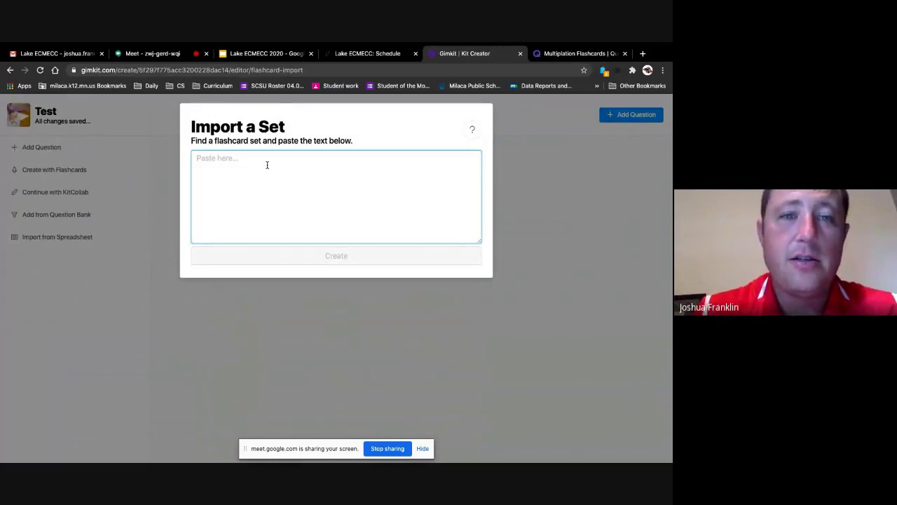
{"action": "key", "text": "ctrl+v"}
{"action": "scroll", "coordinate": [267, 165], "scroll_direction": "up", "scroll_amount": 2}
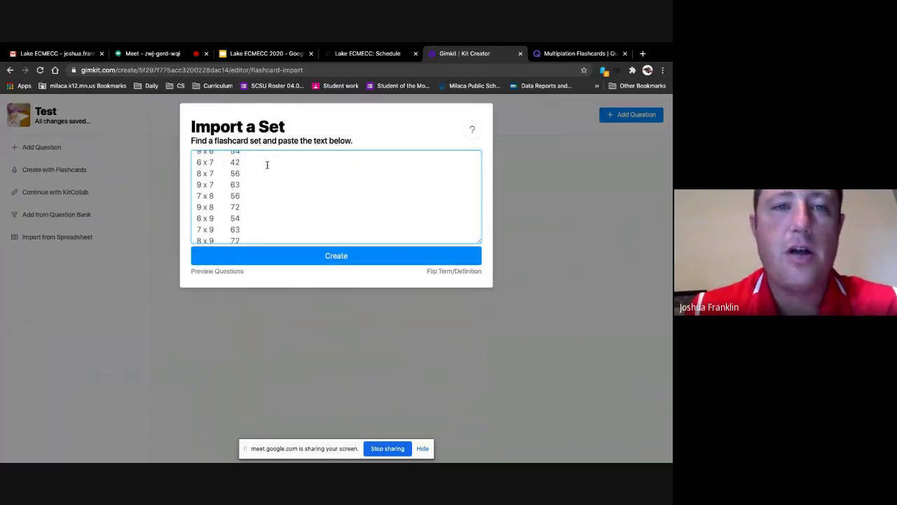
{"action": "scroll", "coordinate": [267, 165], "scroll_direction": "down", "scroll_amount": 2}
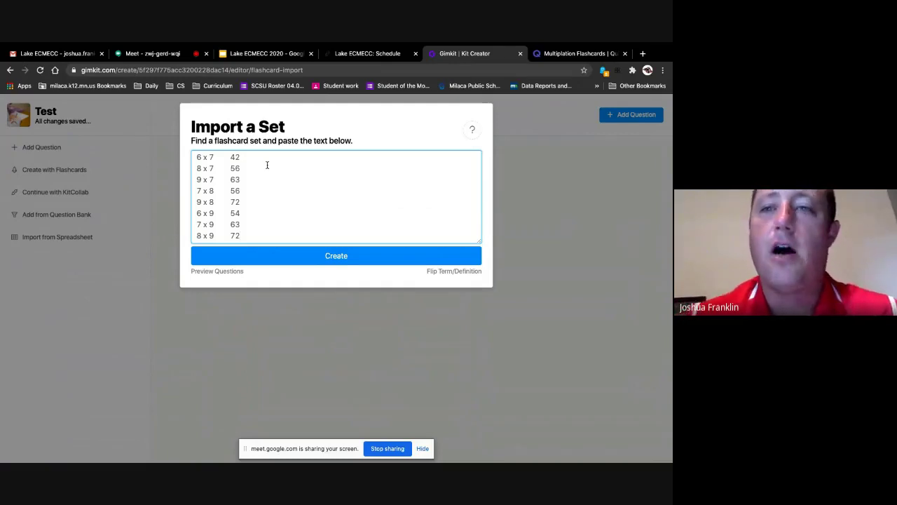
{"action": "left_click", "coordinate": [561, 56]}
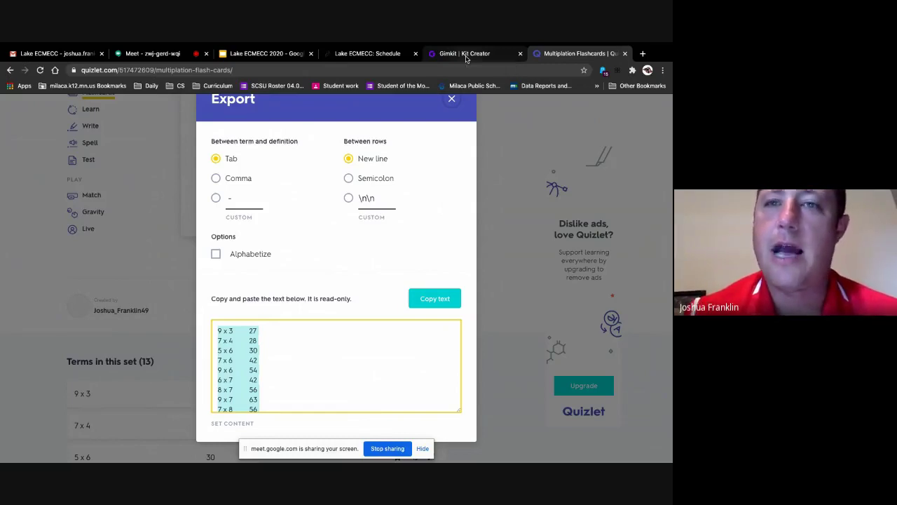
{"action": "left_click", "coordinate": [466, 56]}
{"action": "left_click", "coordinate": [347, 254]}
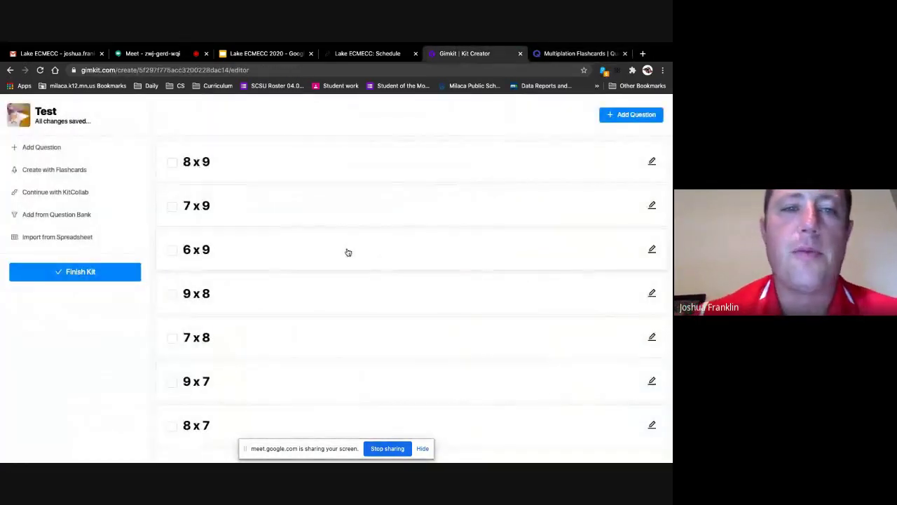
{"action": "left_click", "coordinate": [329, 160]}
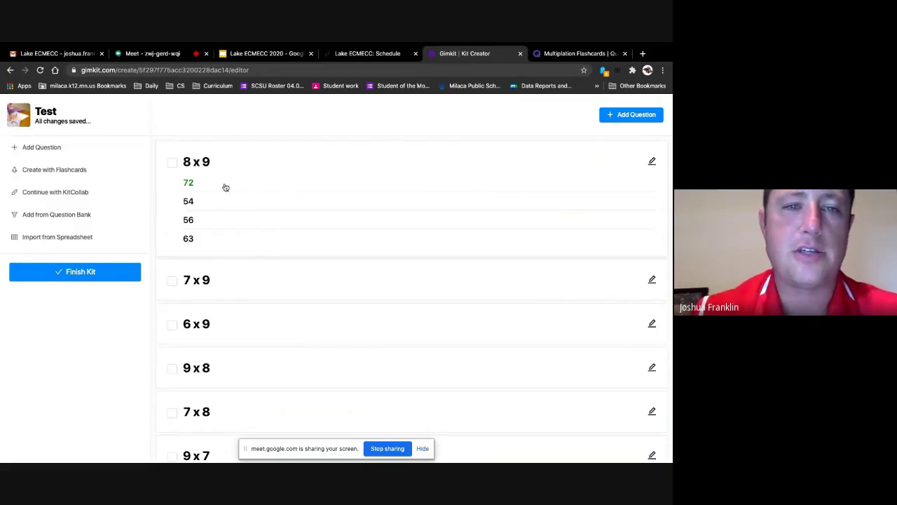
{"action": "left_click", "coordinate": [275, 283]}
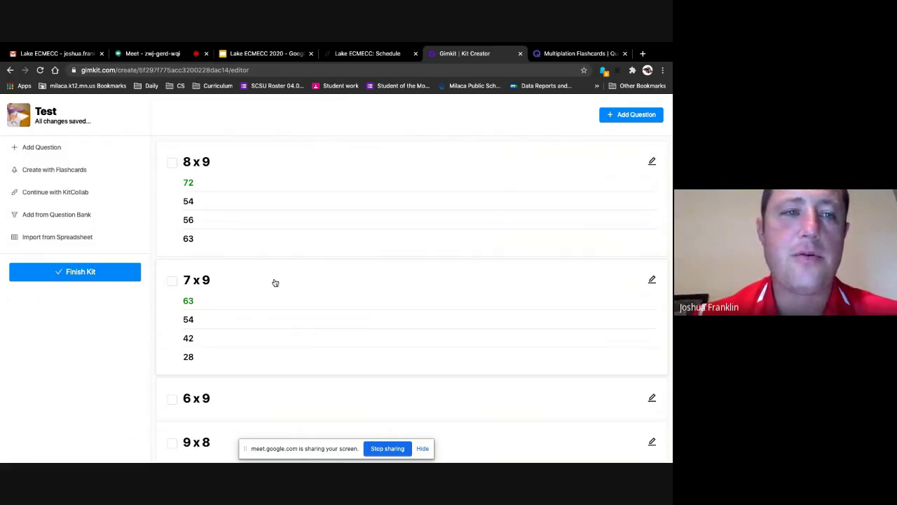
Step: Add the robin's eggs and Captain Crunch questions to the Test kit from the own ECMECC kit in the question bank
{"action": "left_click", "coordinate": [54, 214]}
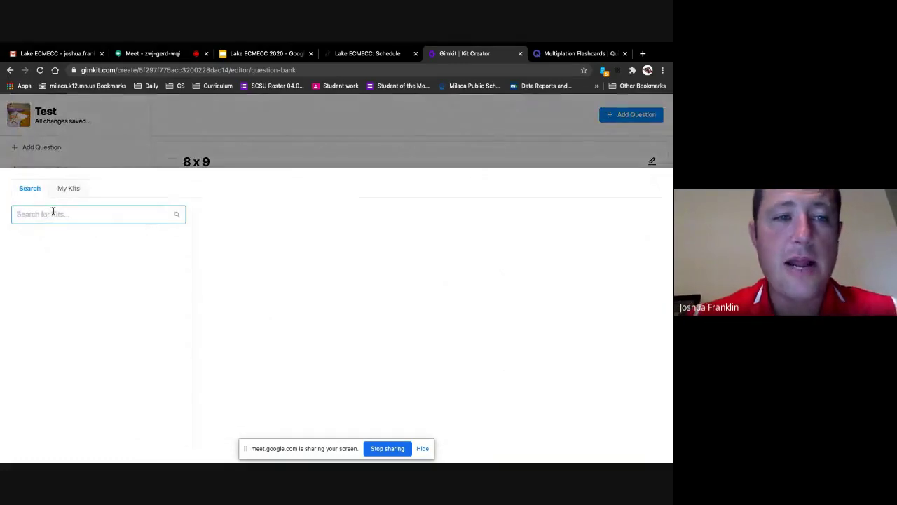
{"action": "left_click", "coordinate": [67, 190]}
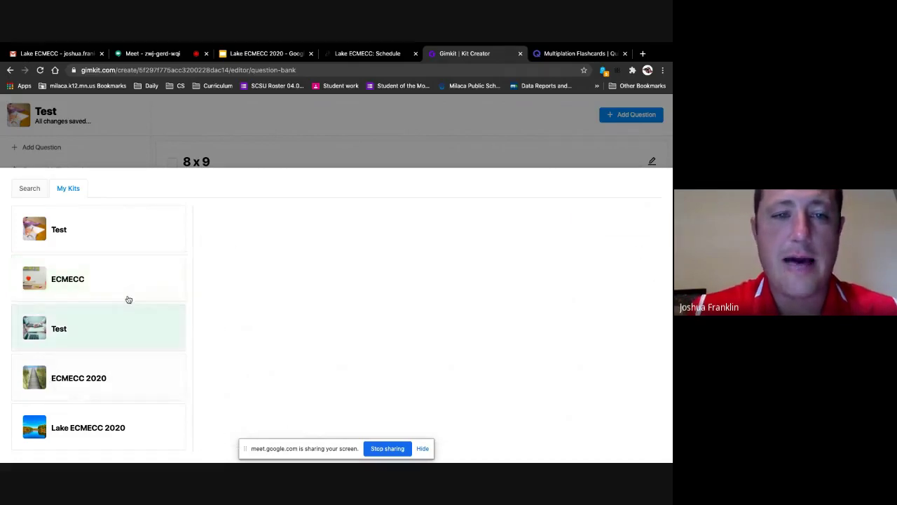
{"action": "mouse_move", "coordinate": [128, 298]}
{"action": "scroll", "coordinate": [338, 321], "scroll_direction": "down", "scroll_amount": 5}
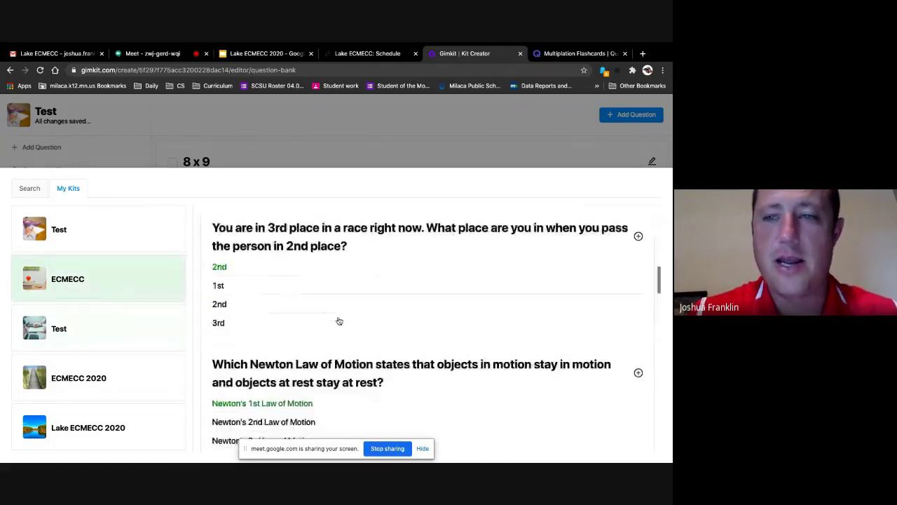
{"action": "scroll", "coordinate": [338, 320], "scroll_direction": "down", "scroll_amount": 5}
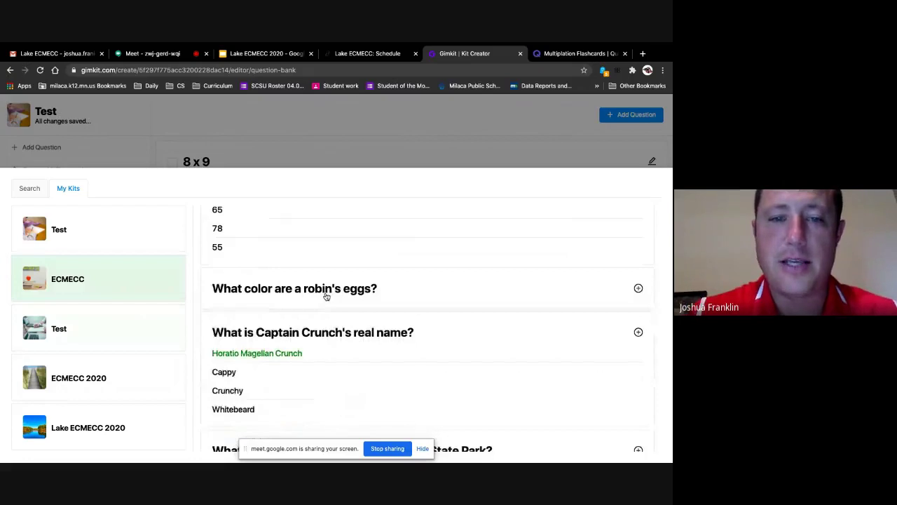
{"action": "left_click", "coordinate": [638, 288]}
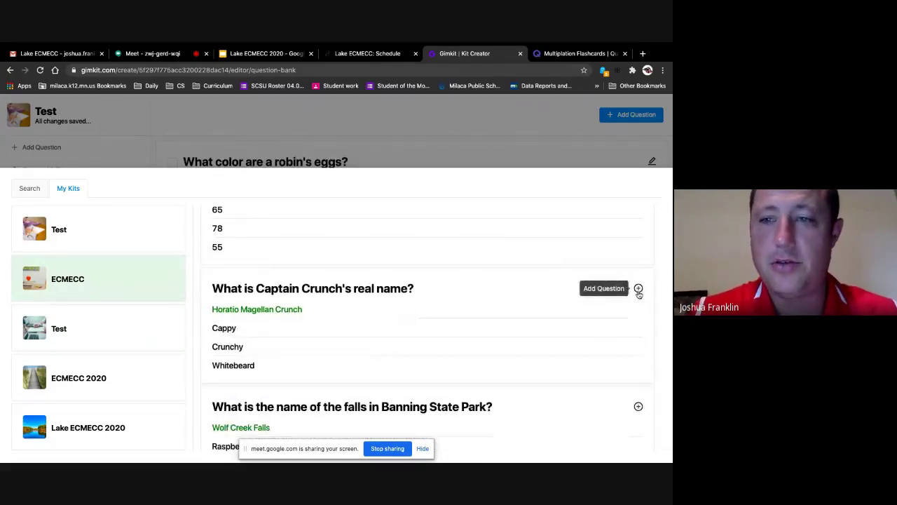
{"action": "left_click", "coordinate": [639, 289]}
{"action": "left_click", "coordinate": [511, 127]}
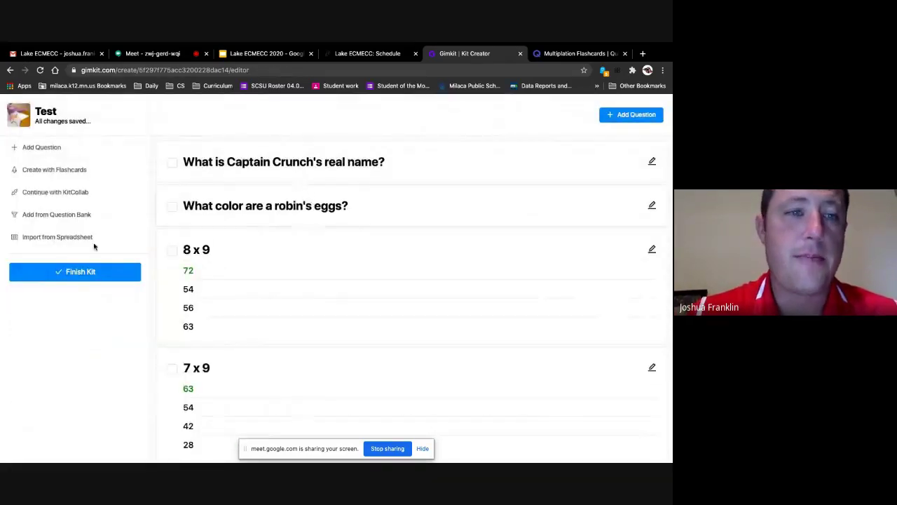
Step: Look at the spreadsheet import templates without importing a file, and finish the Test kit
{"action": "left_click", "coordinate": [57, 238]}
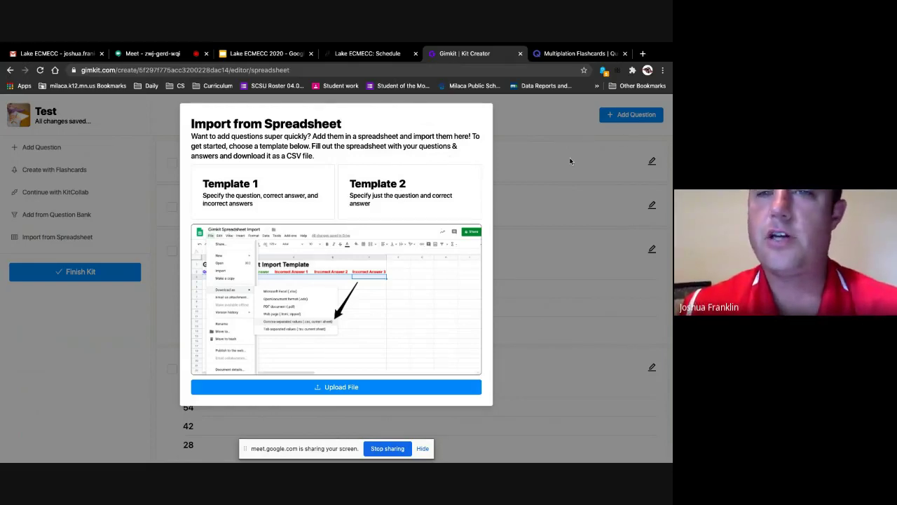
{"action": "left_click", "coordinate": [542, 206]}
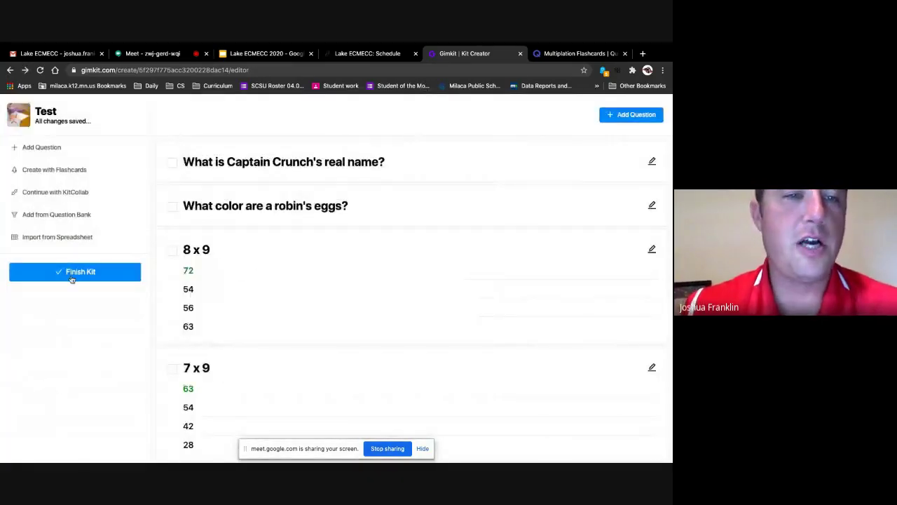
{"action": "left_click", "coordinate": [71, 274]}
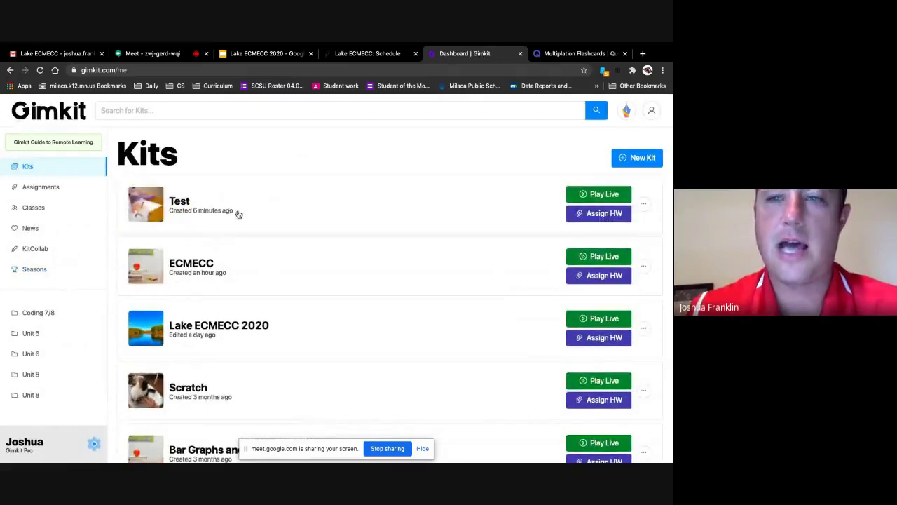
Step: Show the live game setup for the Test kit up to the player join lobby, and close the hosting page
{"action": "left_click", "coordinate": [591, 193]}
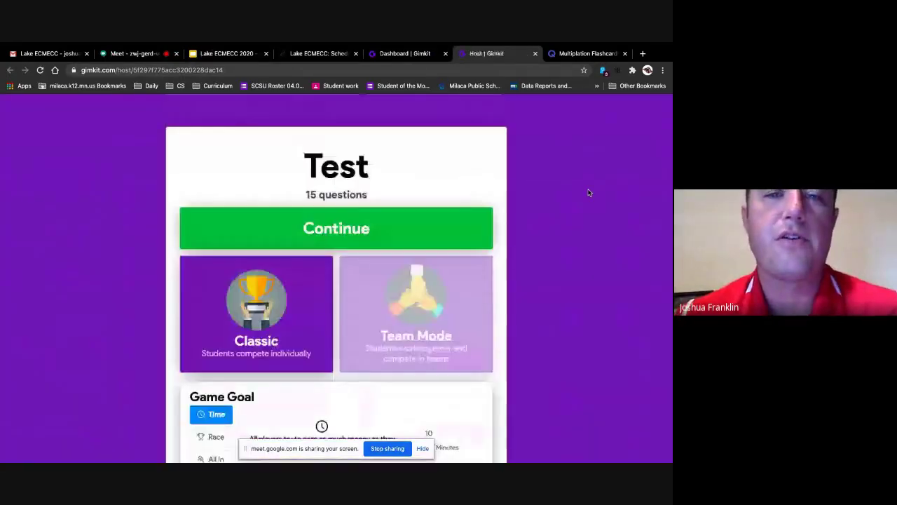
{"action": "left_click", "coordinate": [337, 235]}
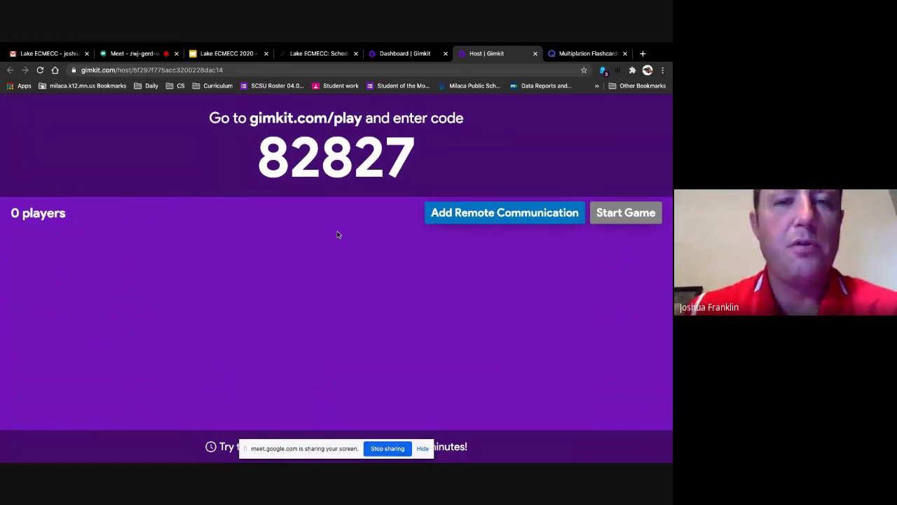
{"action": "left_click", "coordinate": [536, 54]}
Step: Switch to the Lake ECMECC 2020 presentation in Google Slides and present it from slide 4 on to the Basic (Free) account slide
{"action": "left_click", "coordinate": [226, 54]}
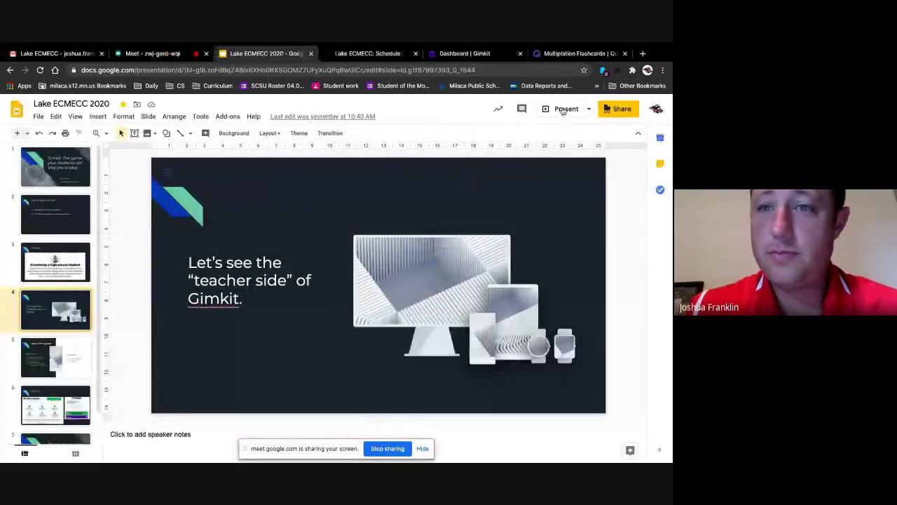
{"action": "left_click", "coordinate": [563, 110]}
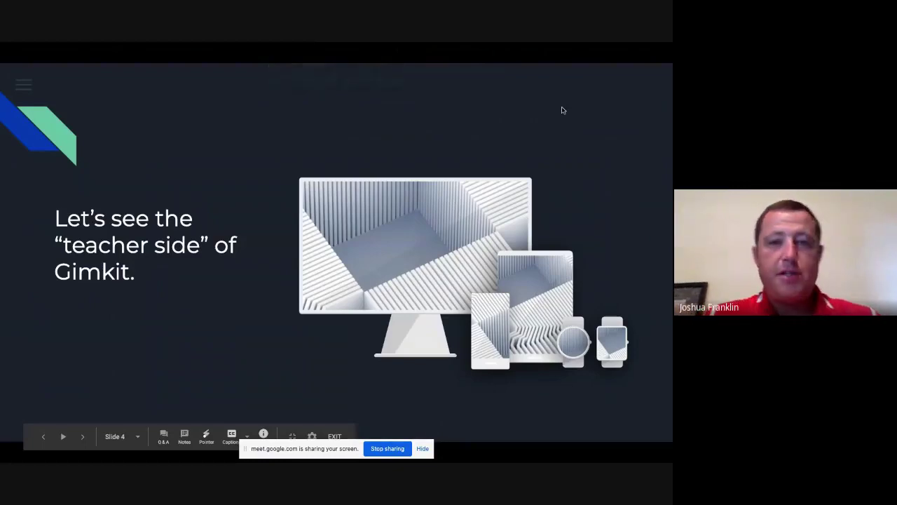
{"action": "key", "text": "Right"}
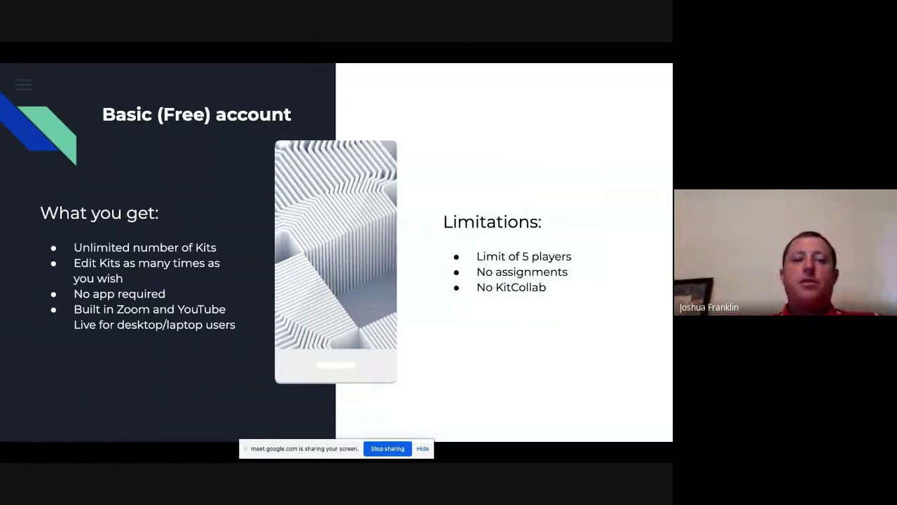
{"action": "key", "text": "Left"}
{"action": "key", "text": "Right"}
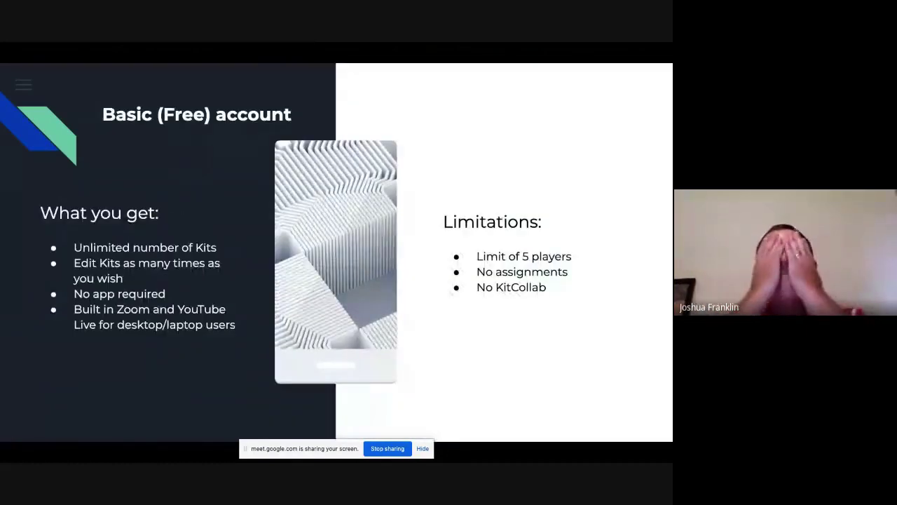